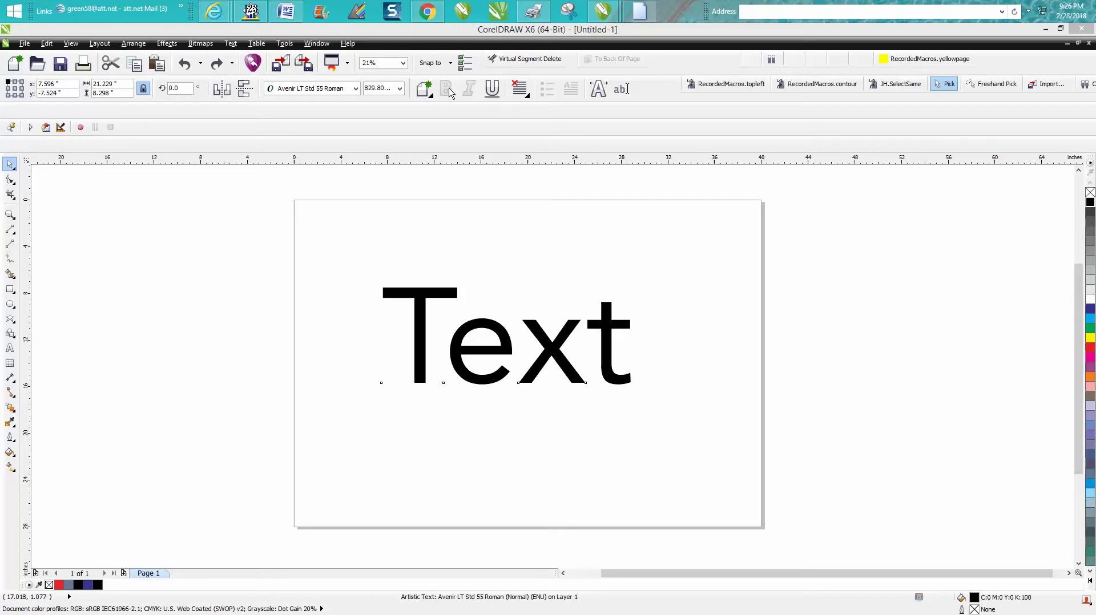
Step: Remove the black fill from 'Text' and give it a red hairline outline
{"action": "left_click", "coordinate": [444, 291]}
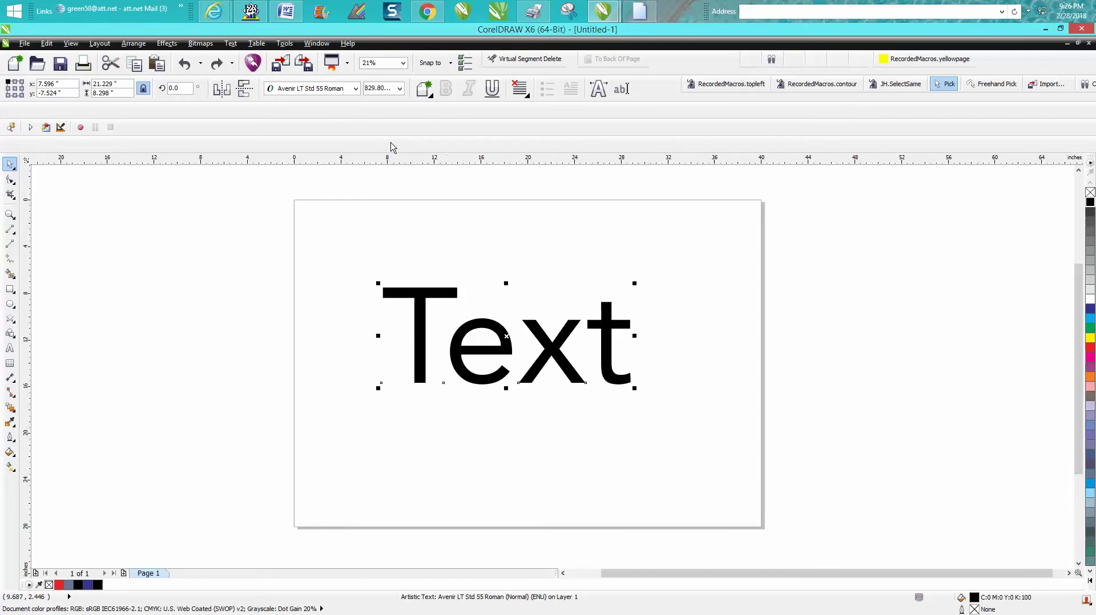
{"action": "left_click", "coordinate": [485, 257]}
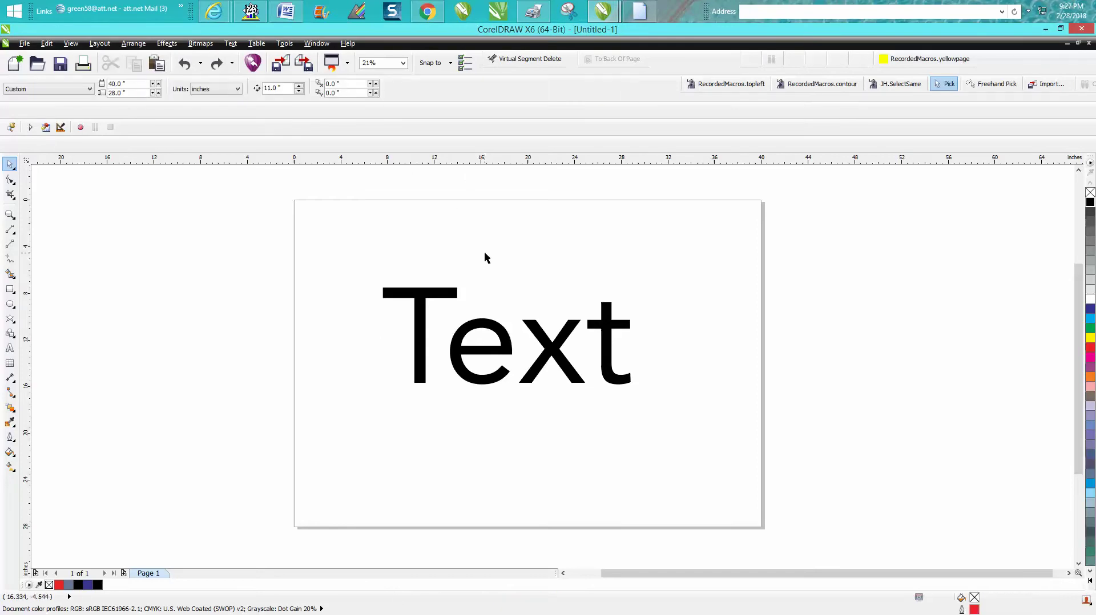
{"action": "left_click", "coordinate": [456, 292]}
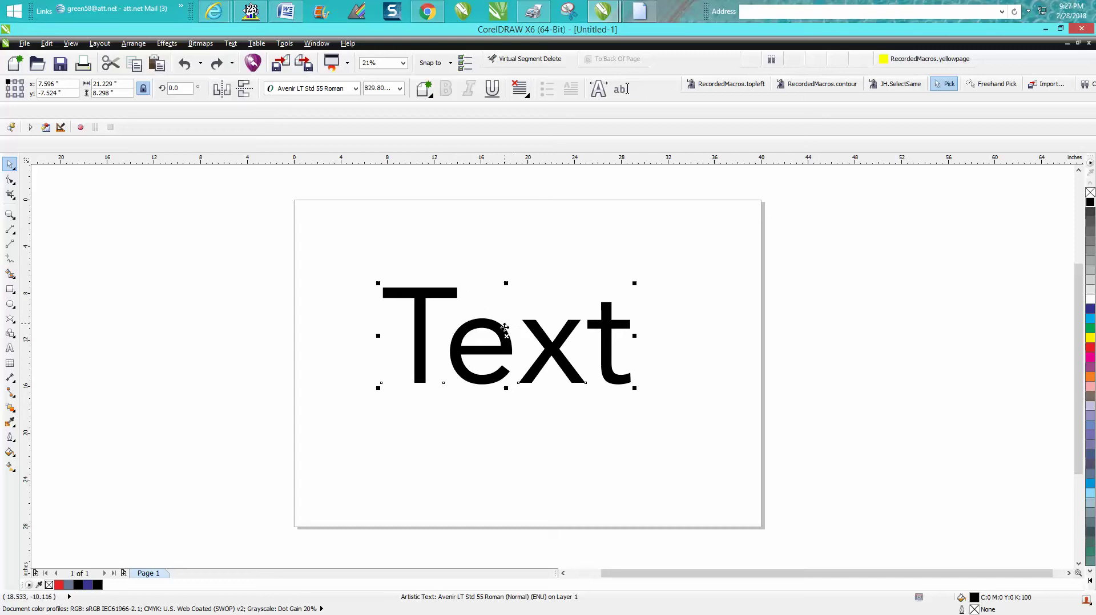
{"action": "right_click", "coordinate": [1088, 195]}
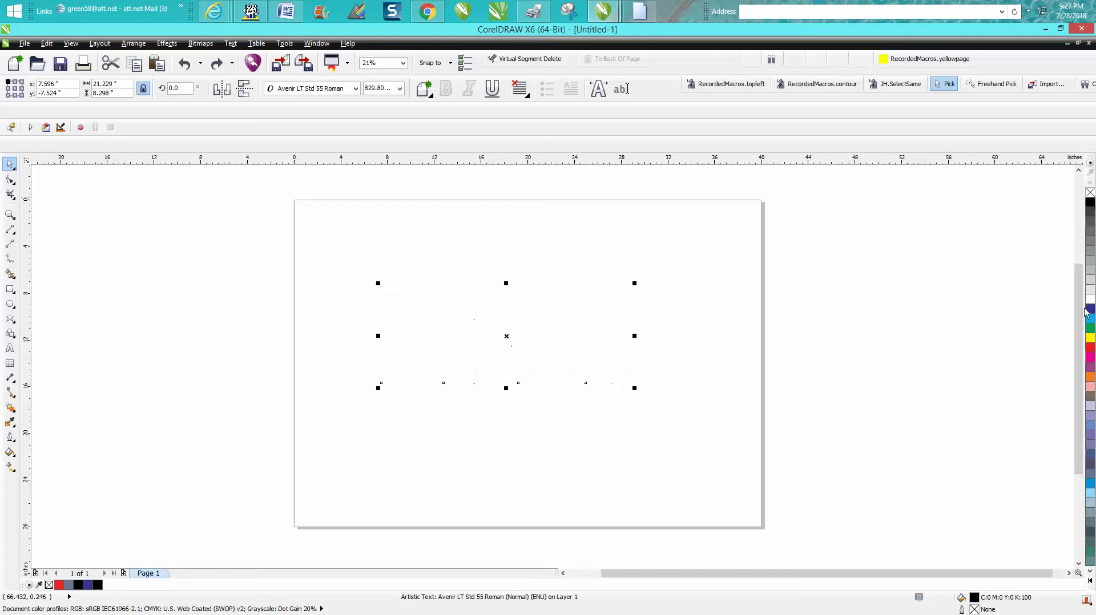
{"action": "right_click", "coordinate": [1091, 349]}
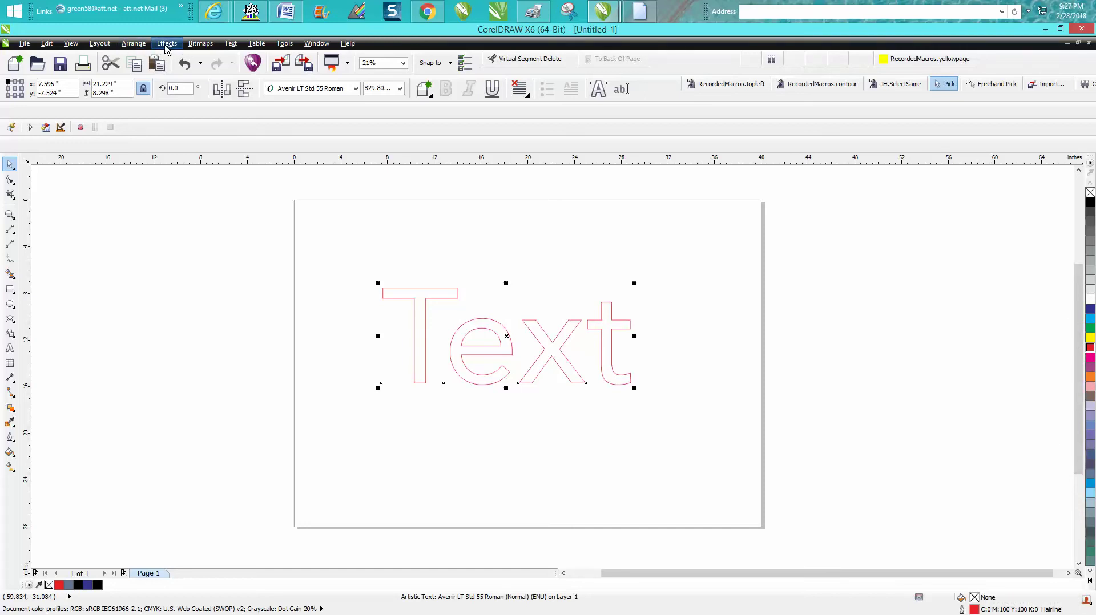
Step: Apply a 1-step outside contour at 0.3" offset around the red-outlined Text
{"action": "left_click", "coordinate": [166, 44]}
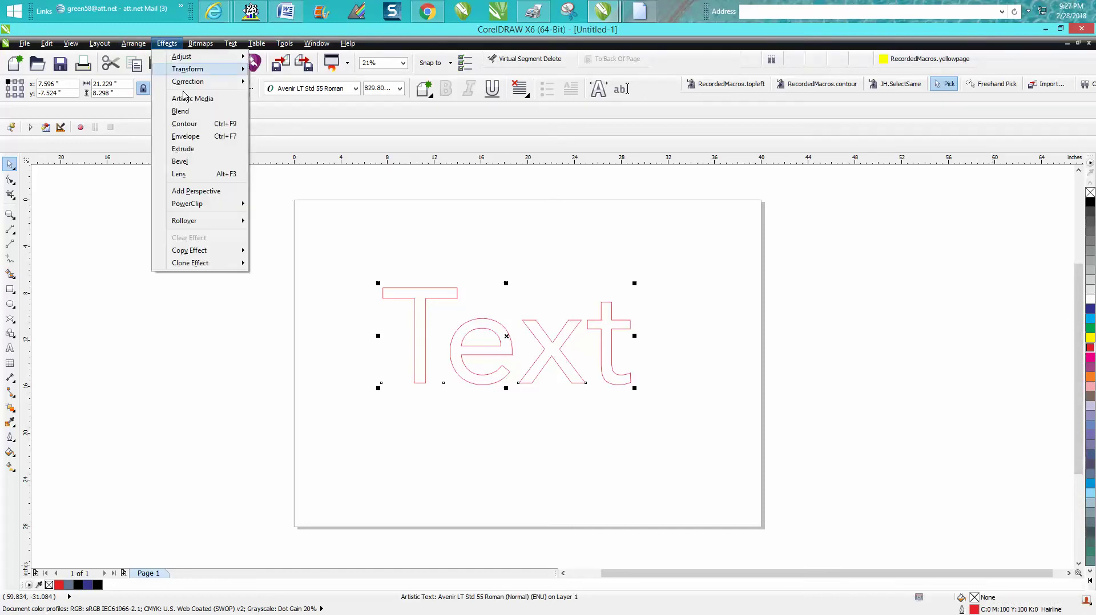
{"action": "left_click", "coordinate": [195, 125]}
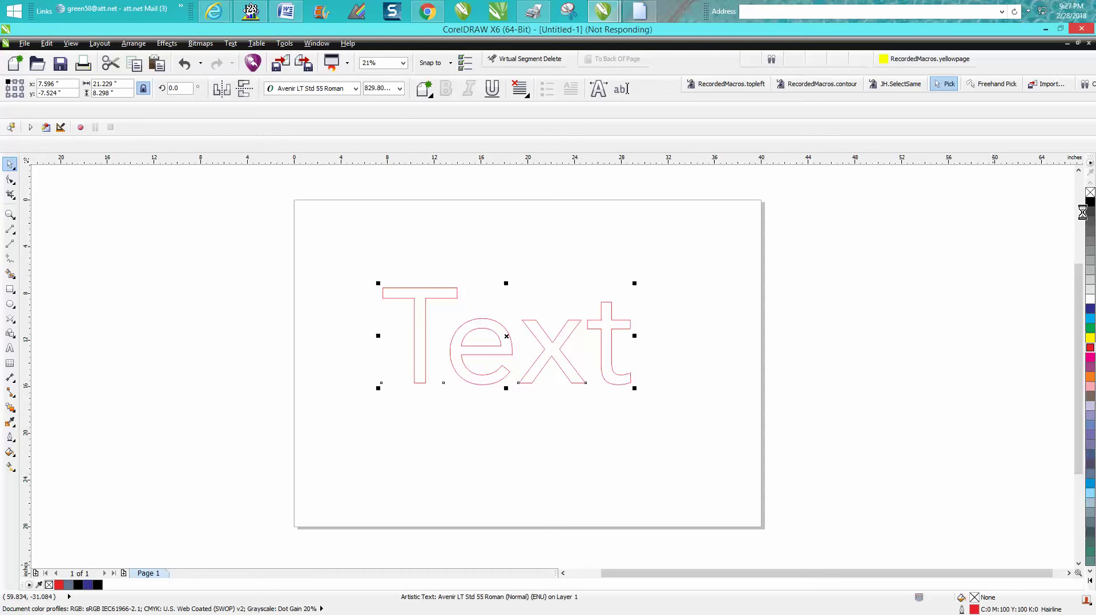
{"action": "left_click", "coordinate": [1091, 163]}
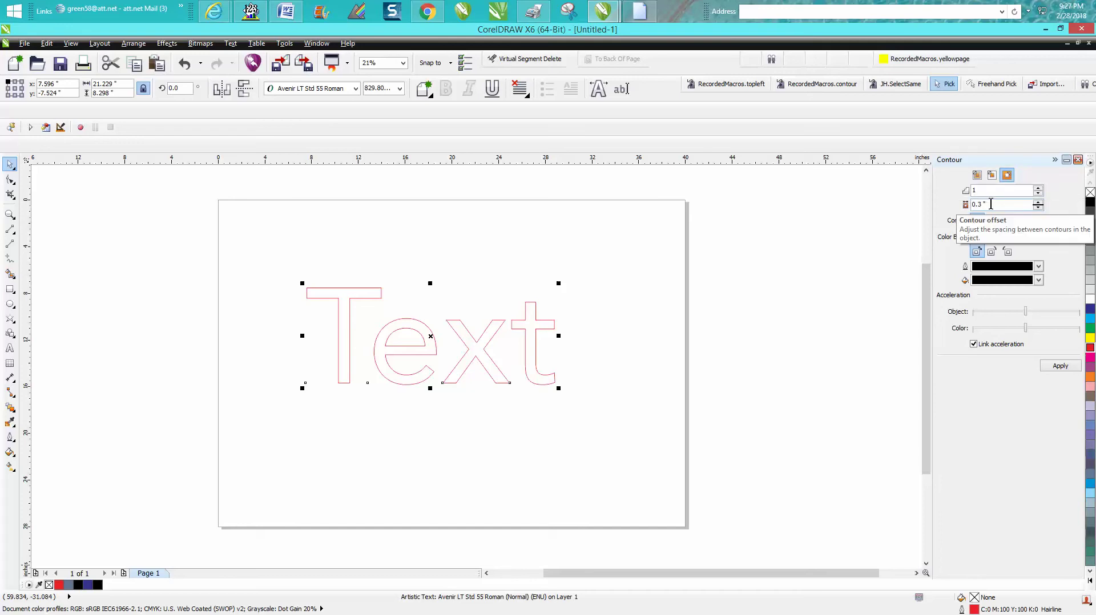
{"action": "left_click", "coordinate": [1057, 366]}
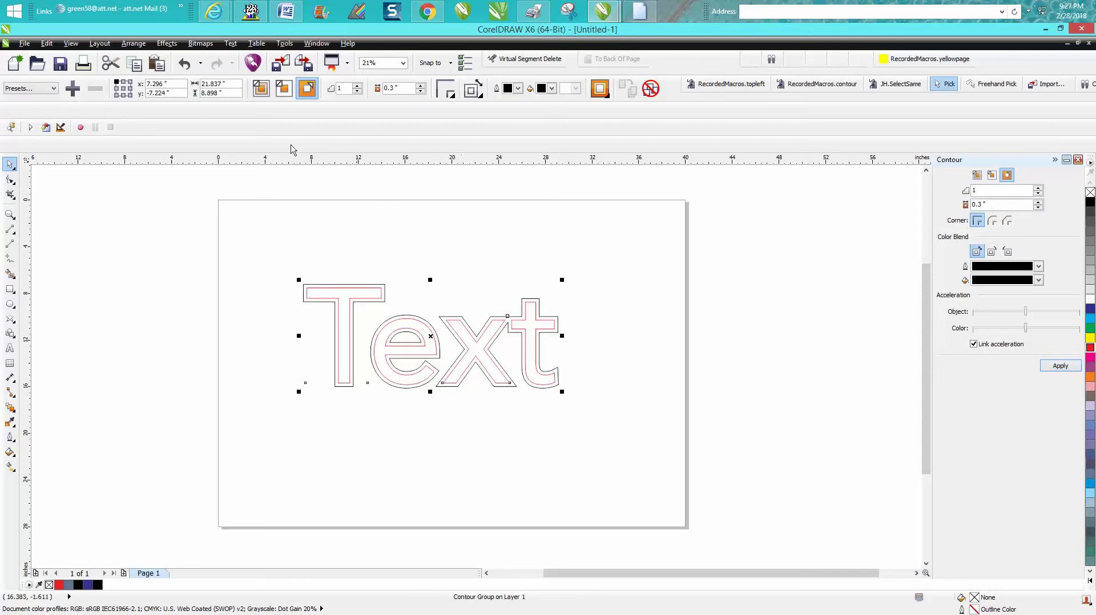
Step: Break the contour group apart so the contour becomes a separate curve
{"action": "left_click", "coordinate": [140, 46]}
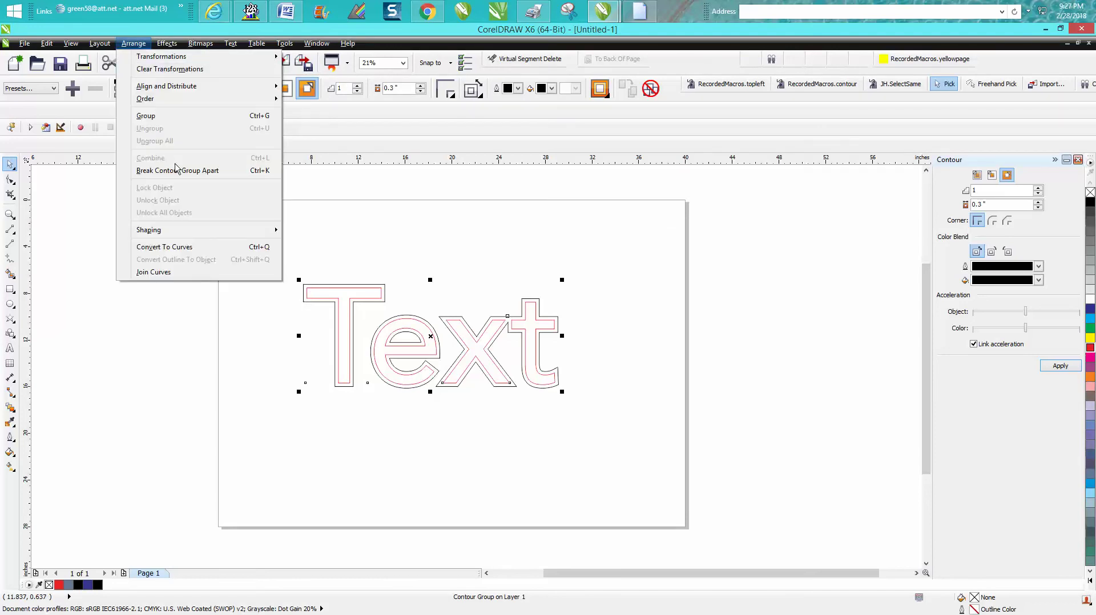
{"action": "left_click", "coordinate": [182, 173]}
{"action": "left_click", "coordinate": [179, 173]}
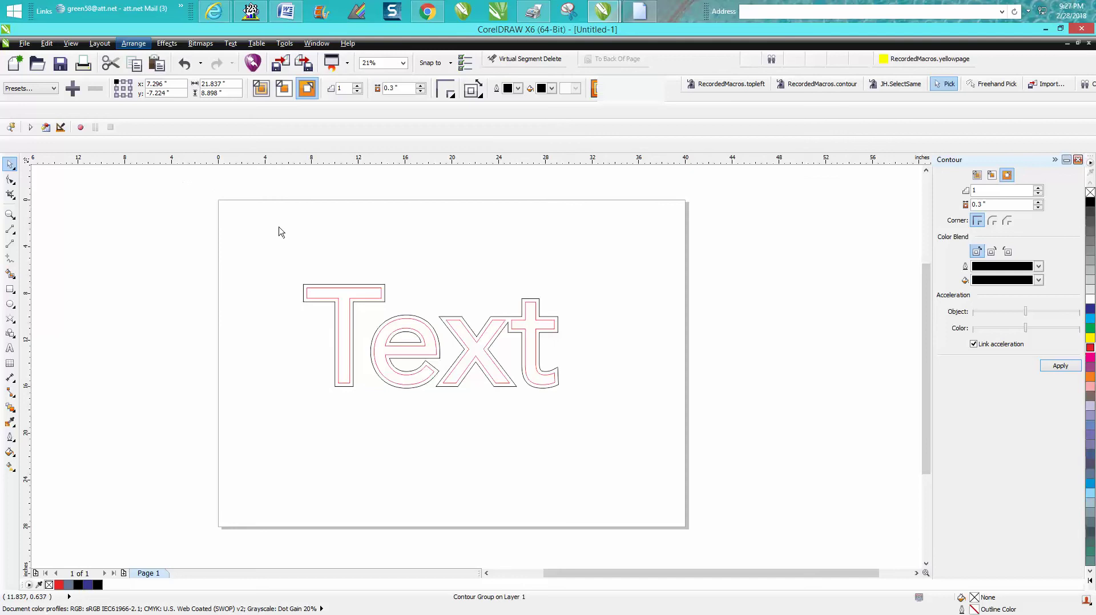
{"action": "left_click", "coordinate": [344, 293]}
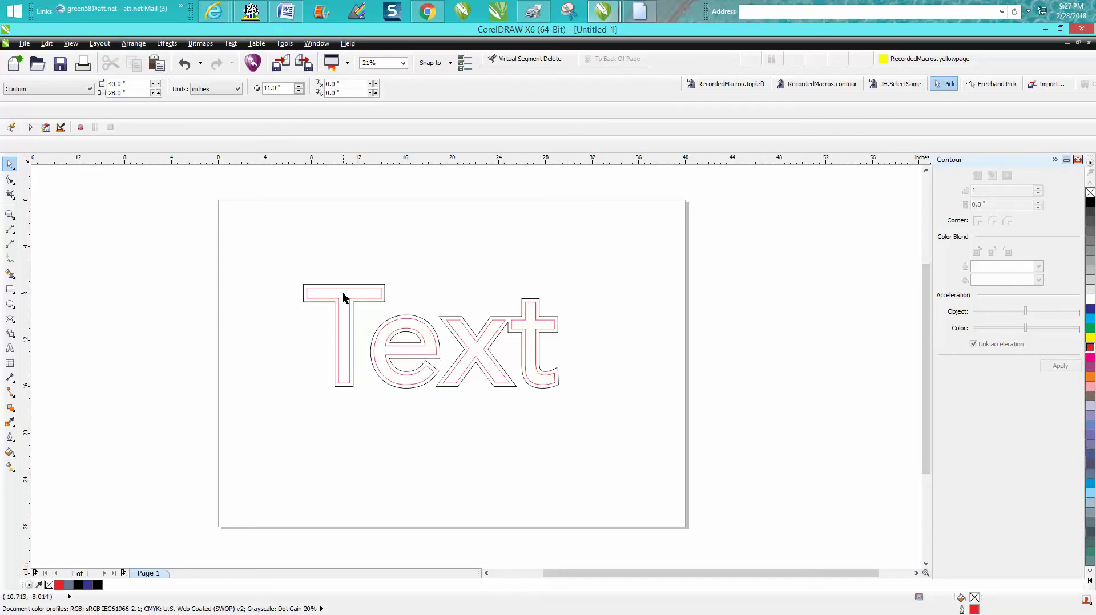
Step: Nudge the original red Text up above the contour shape and select the contour curve
{"action": "left_click", "coordinate": [344, 297]}
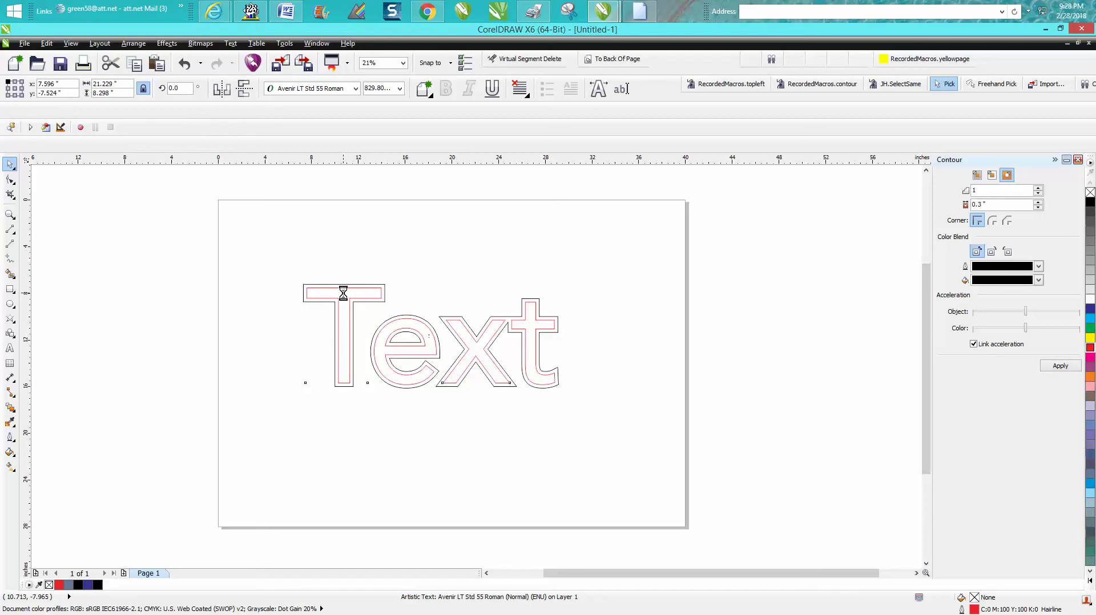
{"action": "key", "text": "Up"}
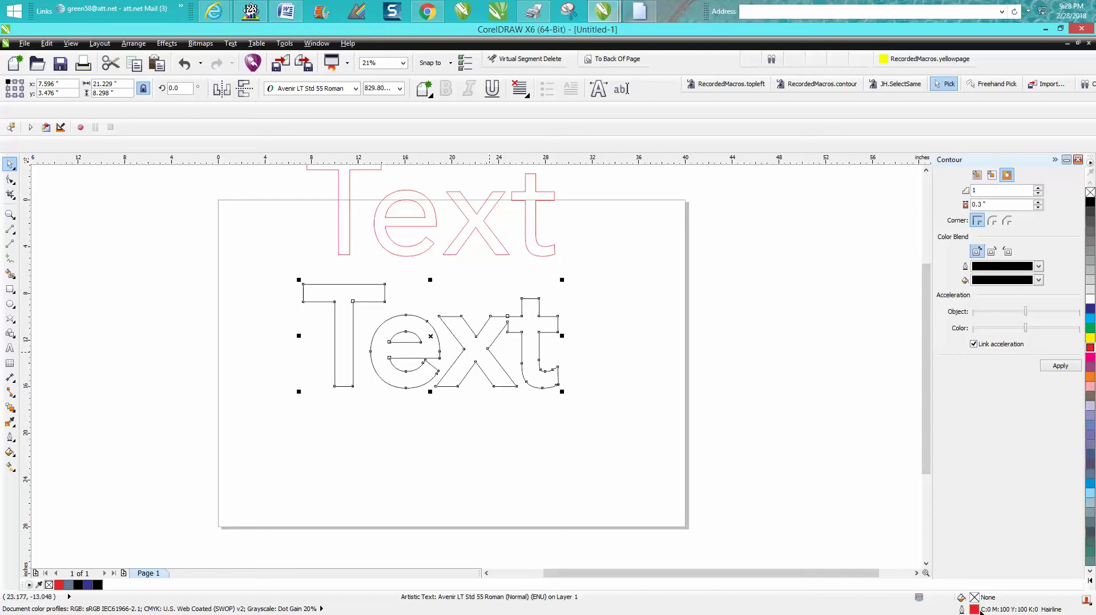
{"action": "key", "text": "Tab"}
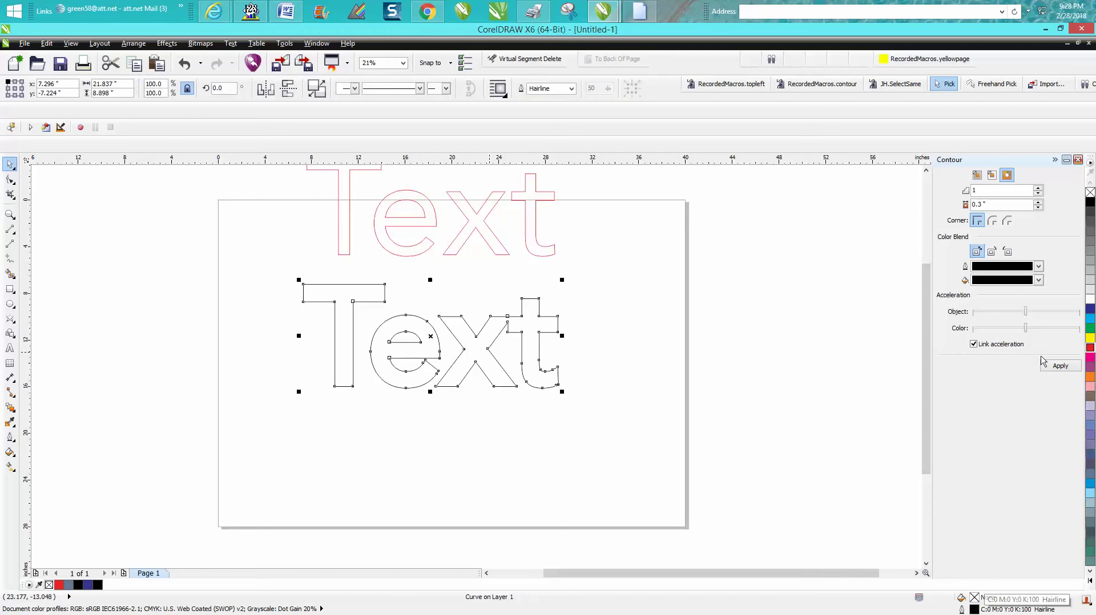
Step: Give the separated contour curve a solid black fill and a red hairline outline
{"action": "right_click", "coordinate": [1091, 351]}
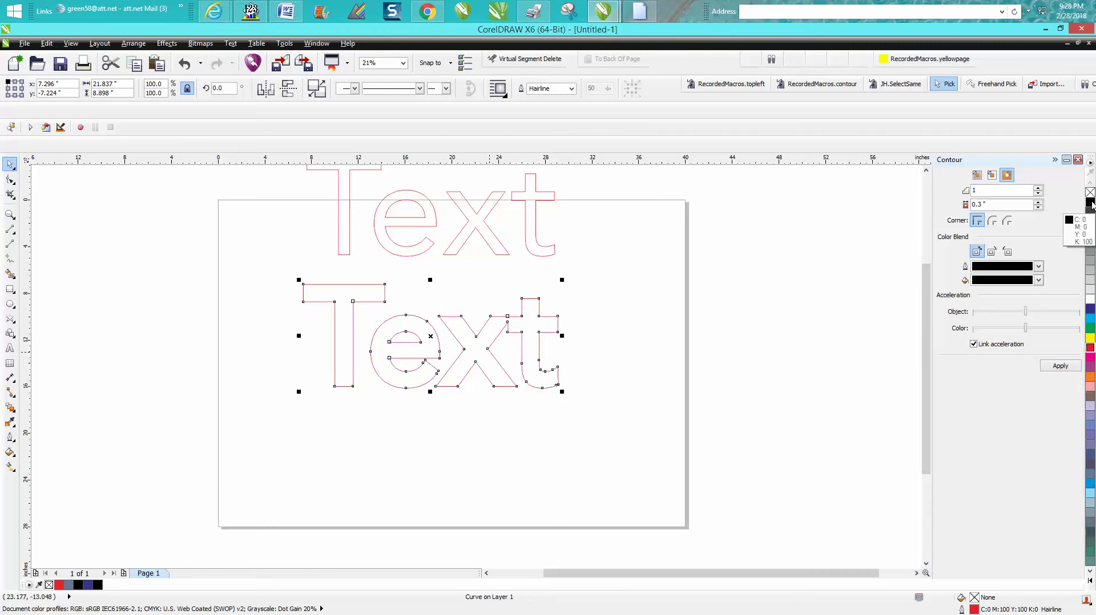
{"action": "left_click", "coordinate": [1090, 203]}
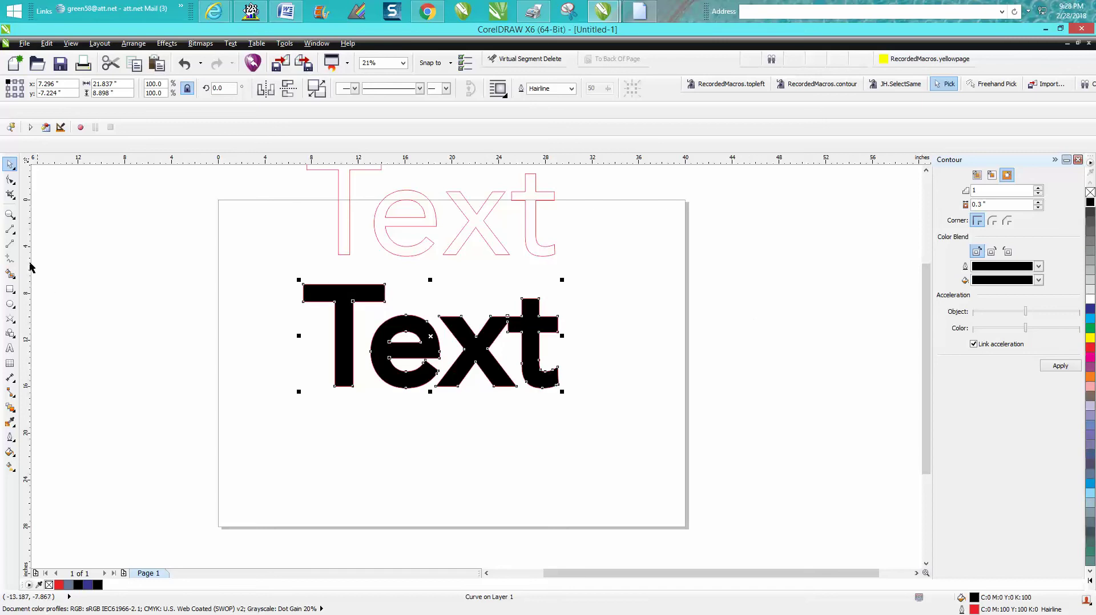
{"action": "left_click", "coordinate": [8, 216]}
{"action": "left_click_drag", "start_coordinate": [281, 270], "coordinate": [616, 412]}
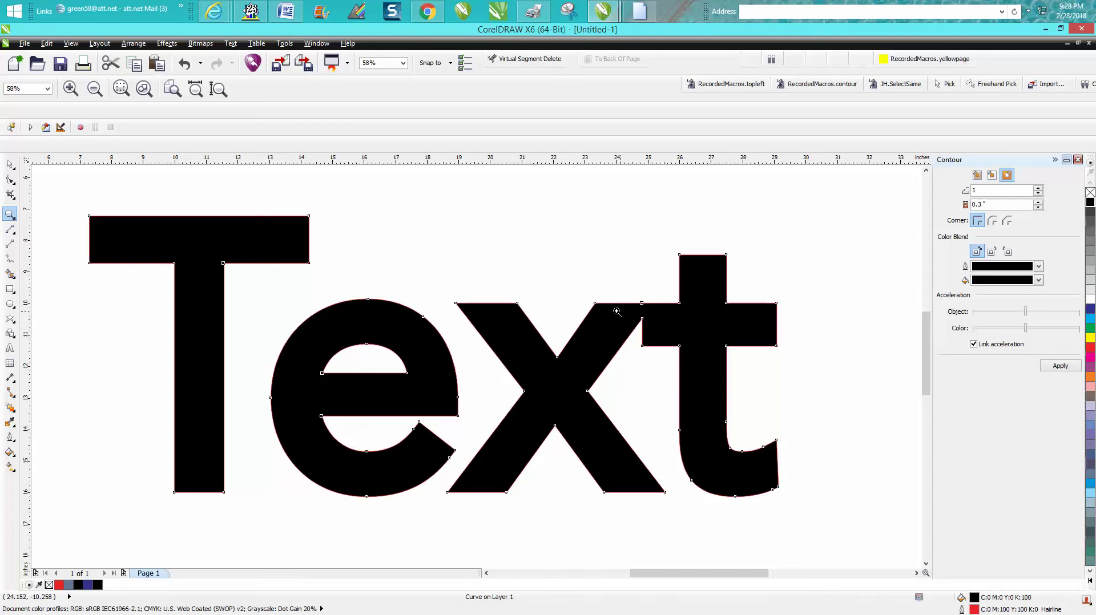
Step: Zoom in on both Text objects and remove the red outline from the black Text
{"action": "key", "text": "space"}
{"action": "key", "text": "ctrl+a"}
{"action": "key", "text": "F3"}
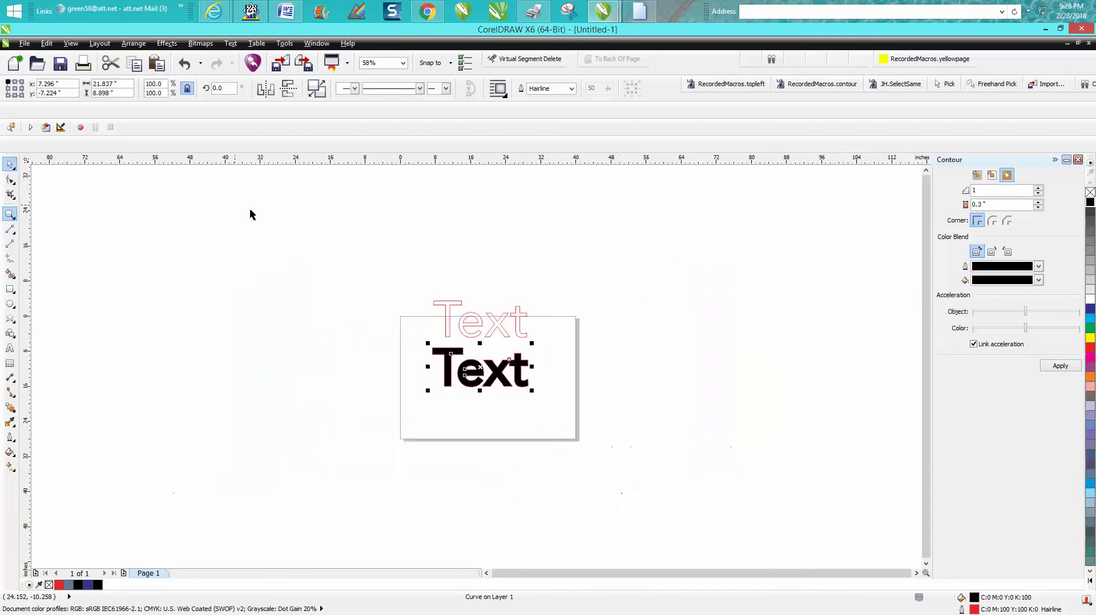
{"action": "scroll", "coordinate": [329, 257], "scroll_direction": "down", "scroll_amount": 5}
{"action": "left_click", "coordinate": [9, 214]}
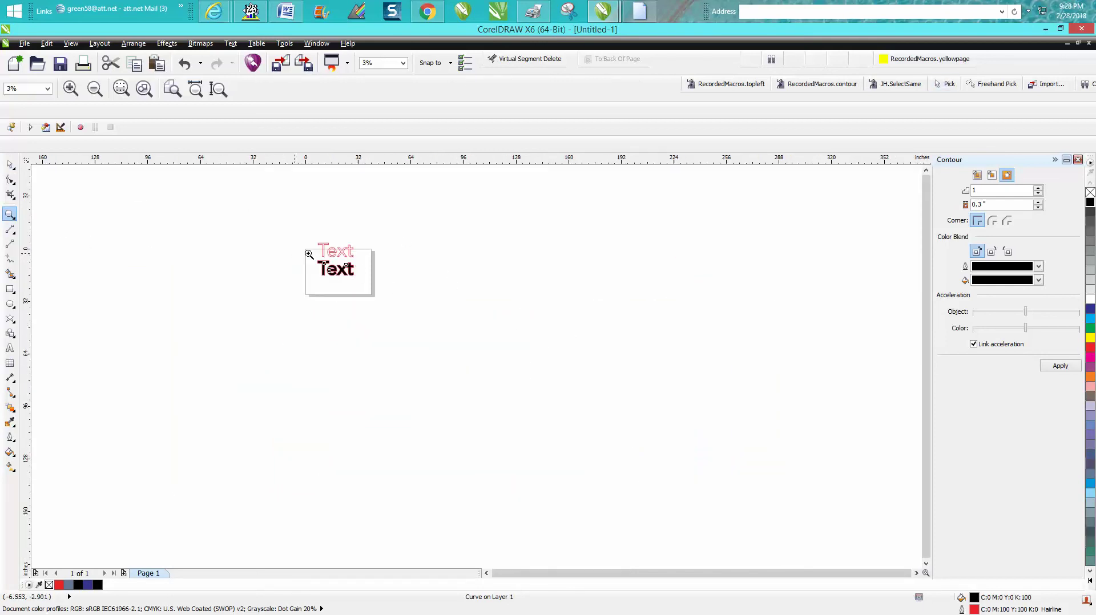
{"action": "left_click_drag", "start_coordinate": [308, 253], "coordinate": [409, 295]}
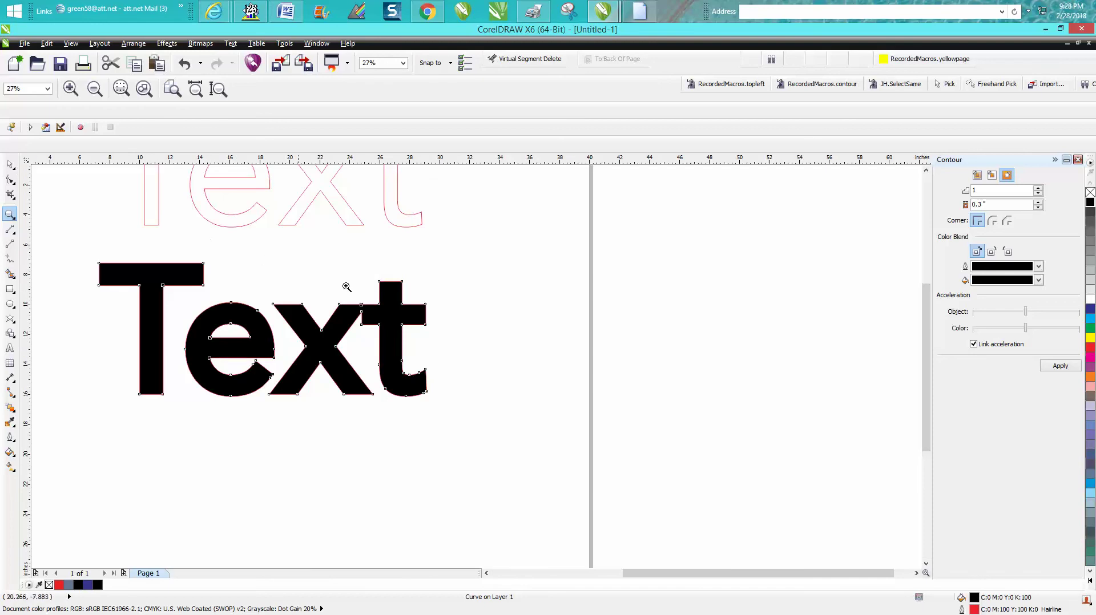
{"action": "right_click", "coordinate": [1090, 192]}
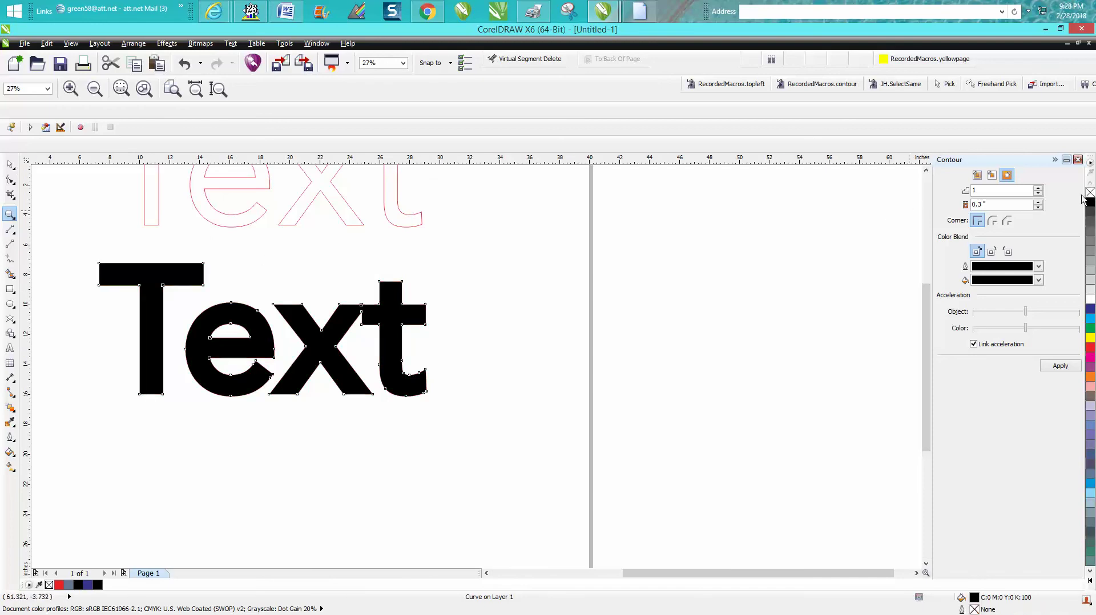
Step: Move the black Text shape to the right and remove its black fill
{"action": "left_click", "coordinate": [11, 166]}
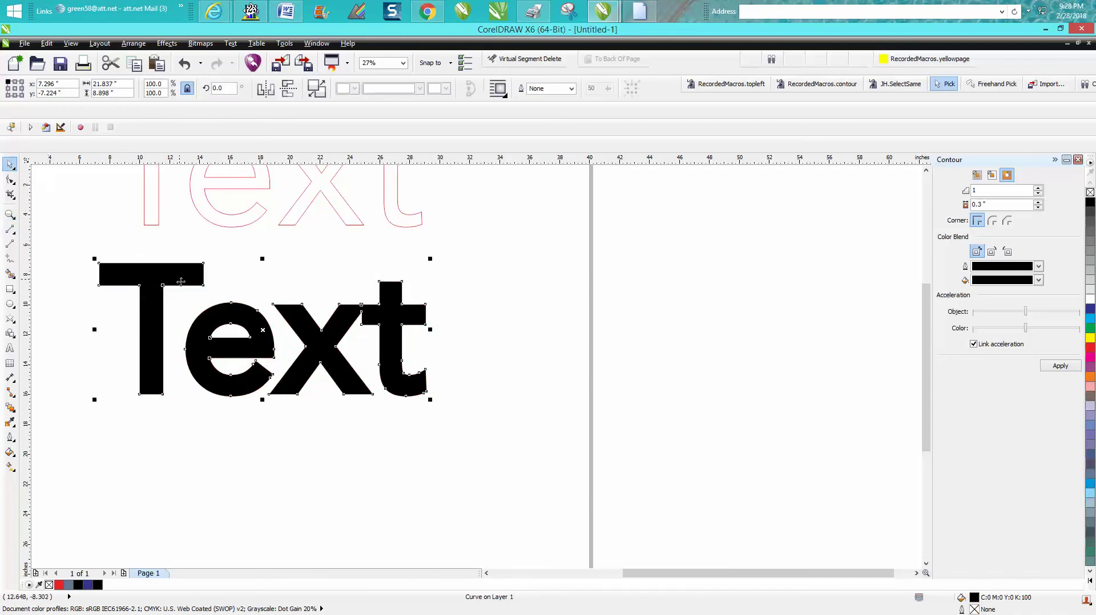
{"action": "left_click_drag", "start_coordinate": [367, 333], "coordinate": [573, 343]}
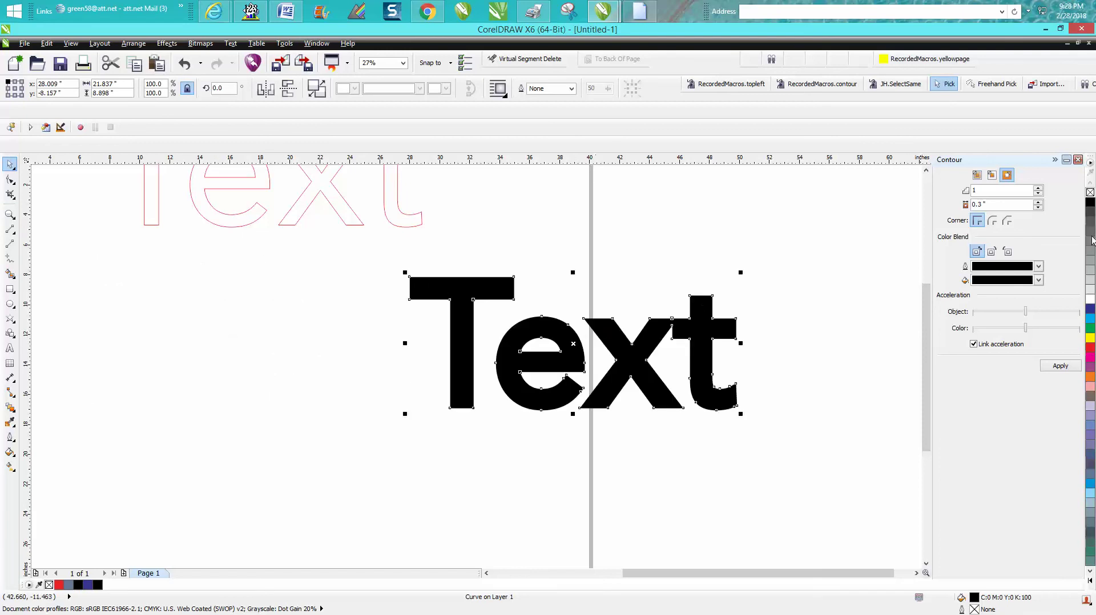
{"action": "left_click", "coordinate": [1091, 194]}
{"action": "left_click", "coordinate": [1089, 194]}
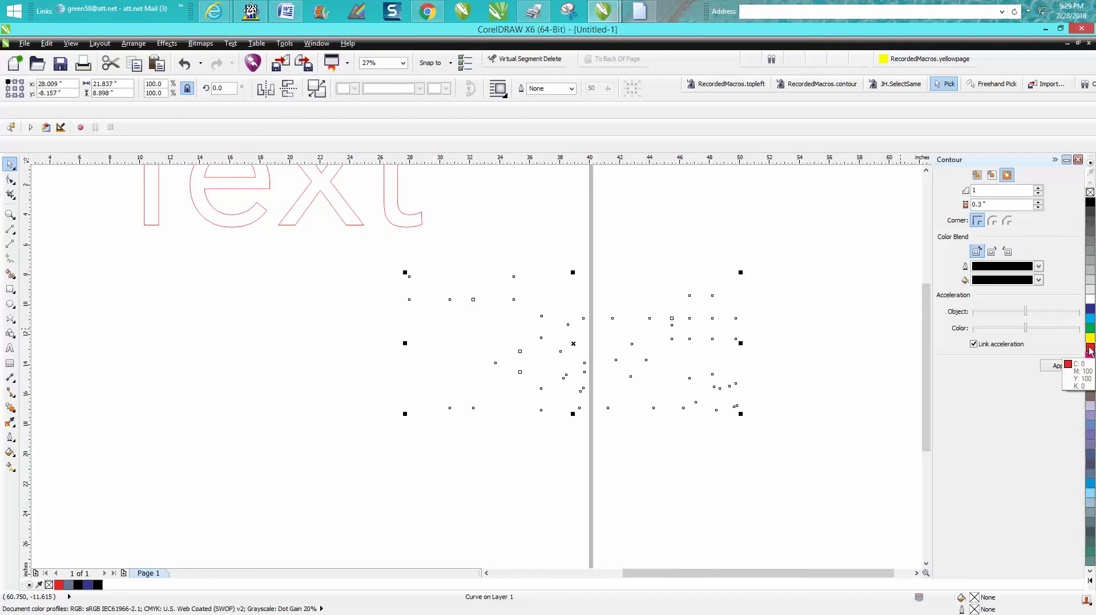
Step: Give the Text curve a solid black fill and a red hairline outline, then deselect it
{"action": "right_click", "coordinate": [1091, 350]}
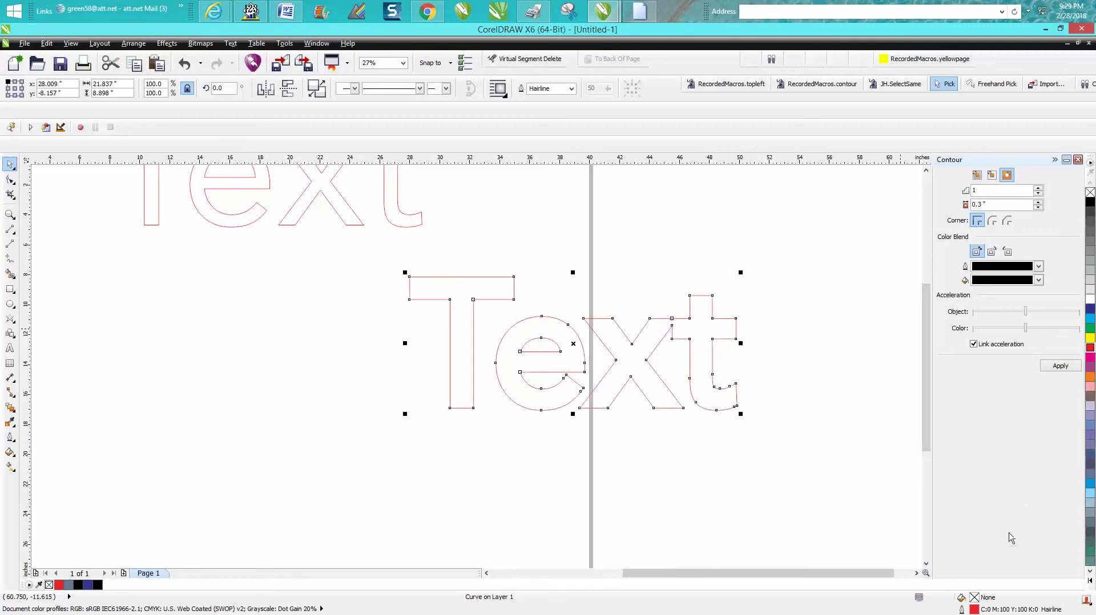
{"action": "left_click", "coordinate": [1090, 203]}
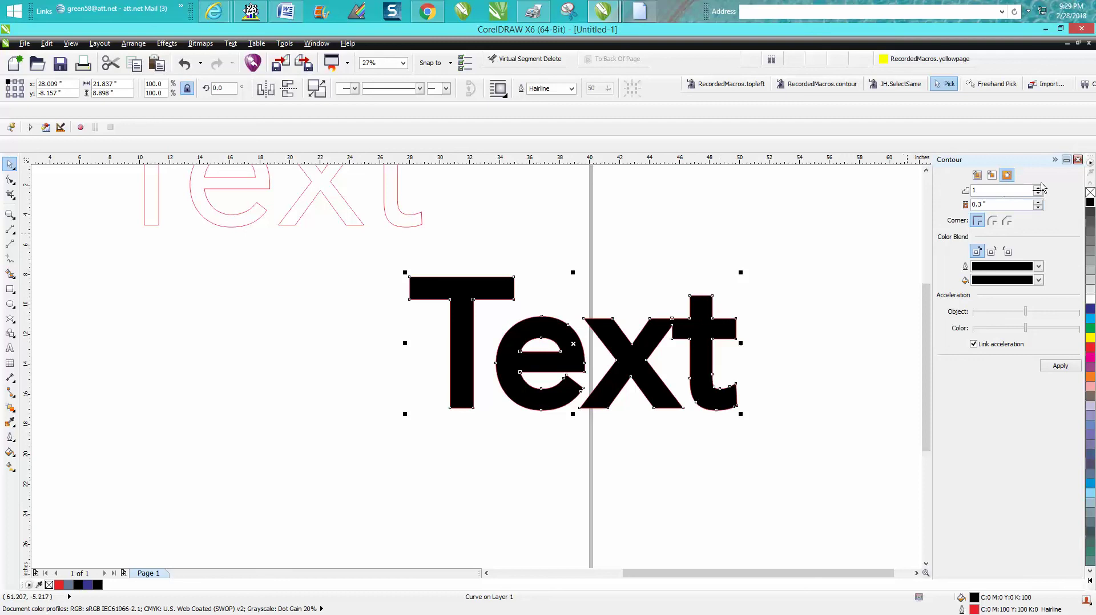
{"action": "right_click", "coordinate": [1090, 194]}
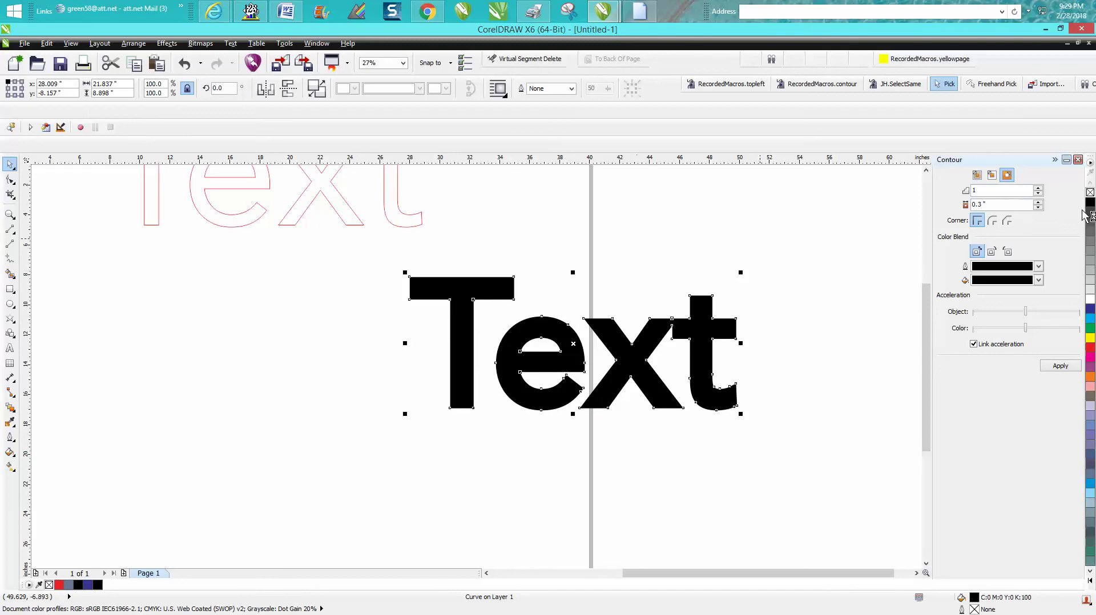
{"action": "right_click", "coordinate": [1091, 347]}
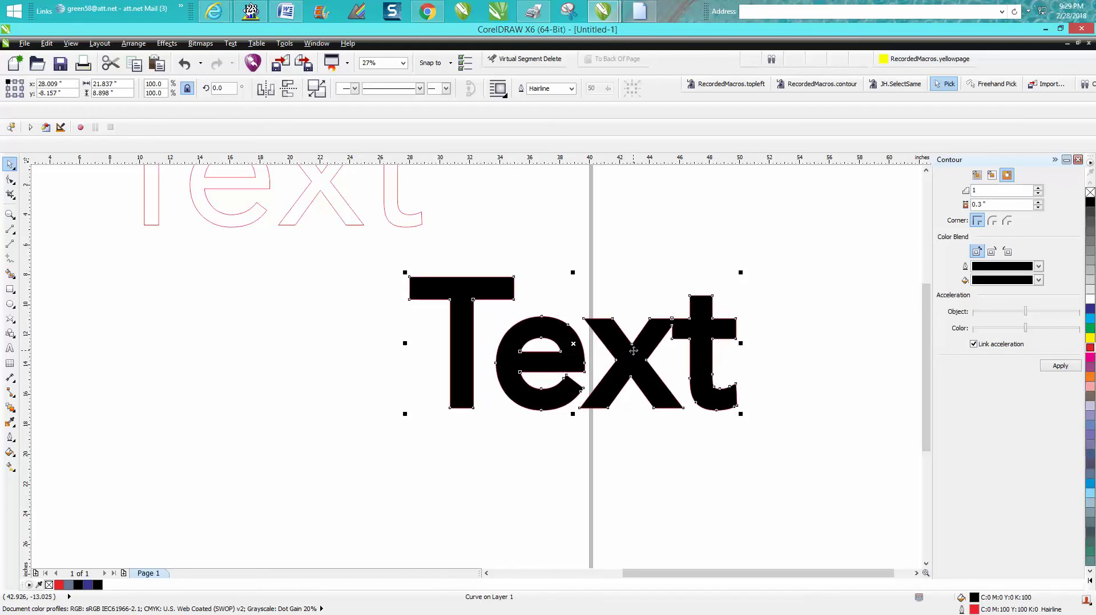
{"action": "left_click", "coordinate": [625, 261]}
Step: Remove the black fill from the red outlined Text curve, leaving it unfilled
{"action": "left_click", "coordinate": [646, 349]}
{"action": "left_click_drag", "start_coordinate": [646, 349], "coordinate": [645, 514]}
{"action": "key", "text": "ctrl+z"}
{"action": "left_click", "coordinate": [1090, 192]}
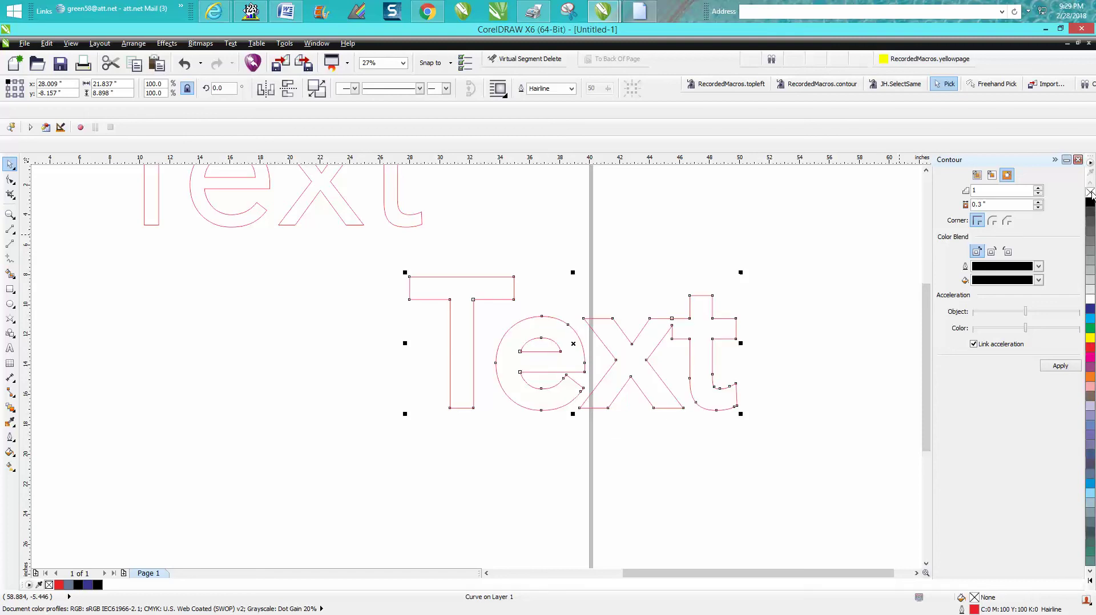
Step: Smart Fill the T, e and xt regions black, nudge each piece down, then select the outline Text
{"action": "left_click", "coordinate": [9, 274]}
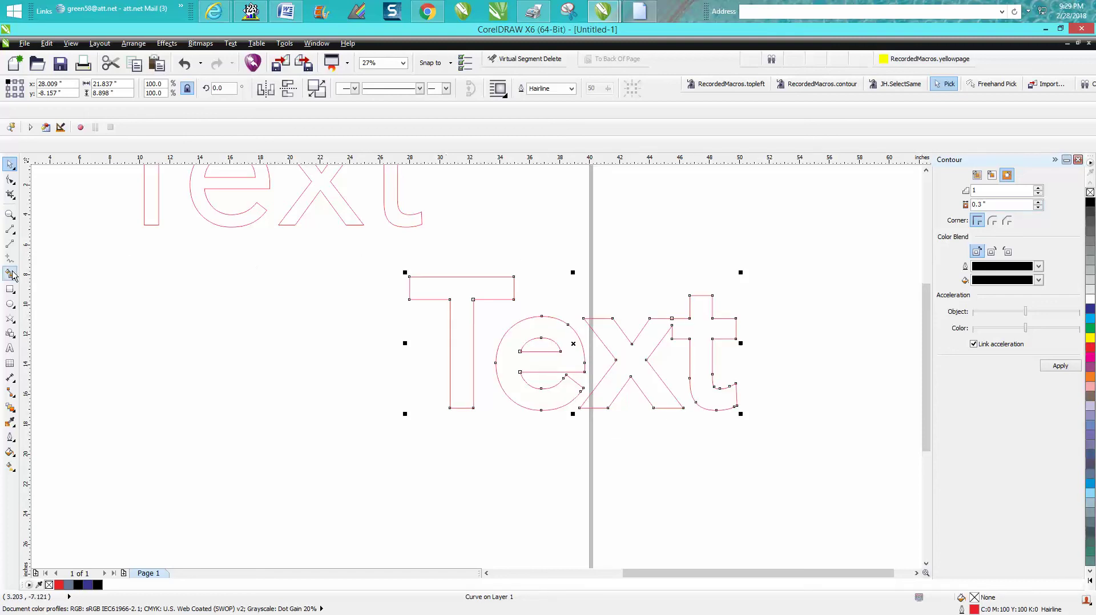
{"action": "left_click", "coordinate": [497, 296]}
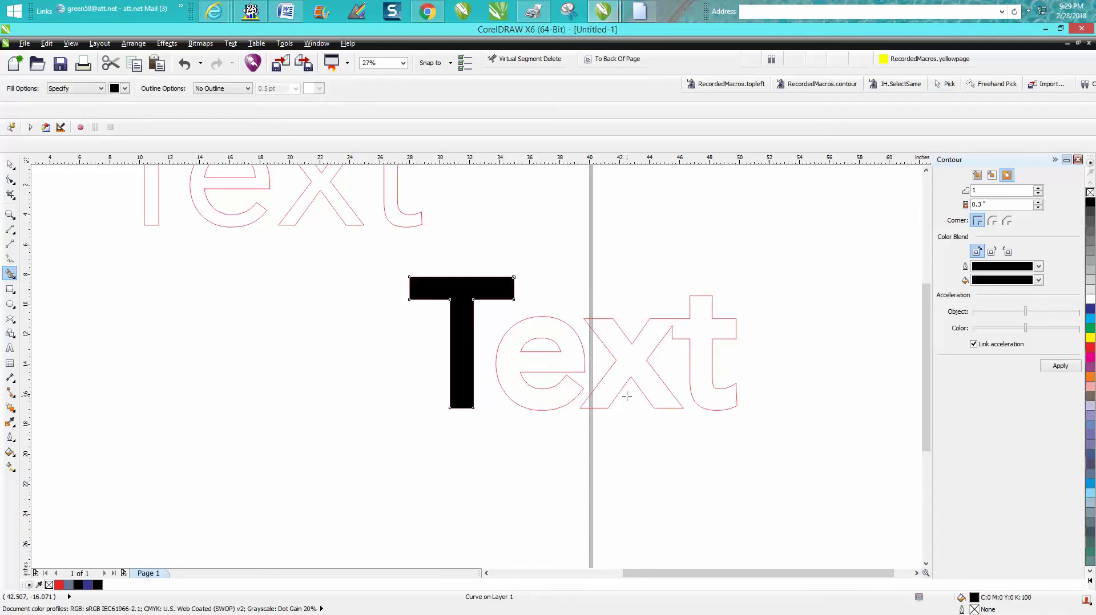
{"action": "key", "text": "Down"}
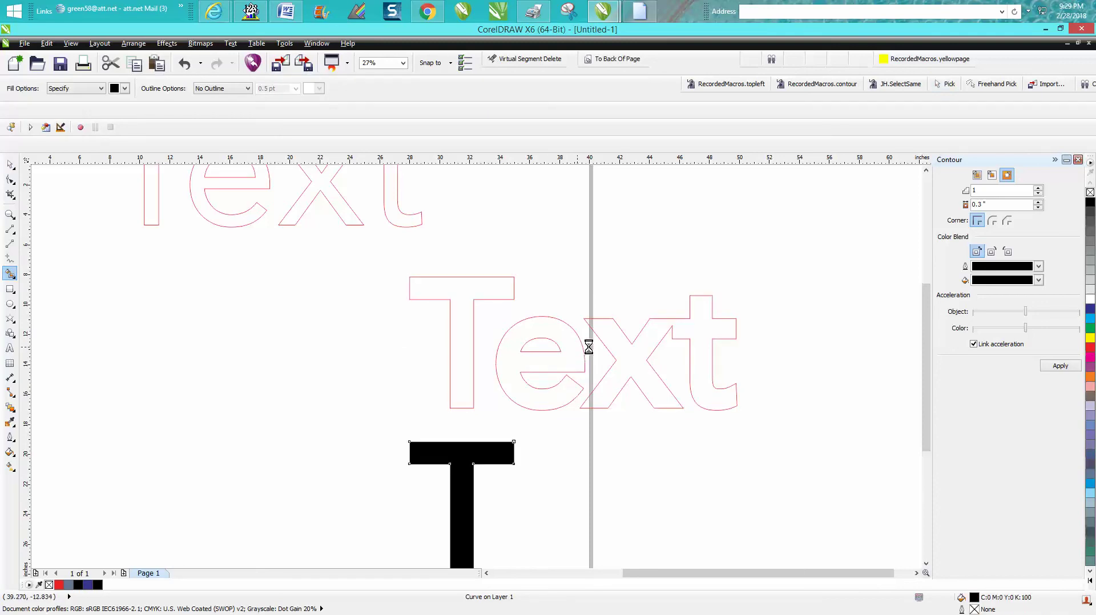
{"action": "left_click", "coordinate": [579, 345]}
{"action": "key", "text": "Down"}
{"action": "left_click", "coordinate": [619, 346]}
{"action": "key", "text": "Down"}
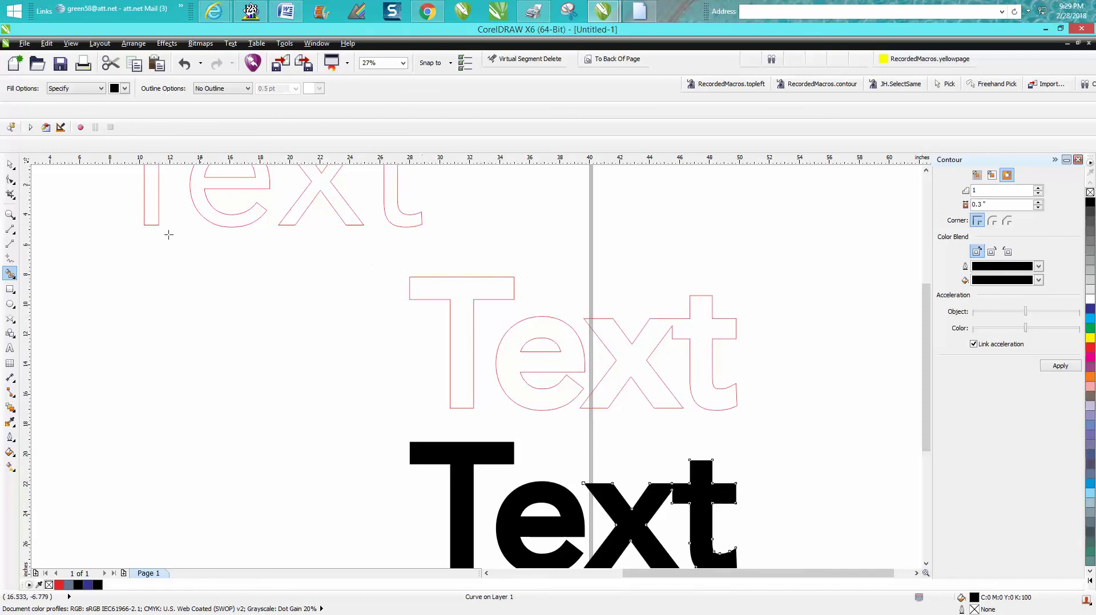
{"action": "left_click", "coordinate": [10, 164]}
{"action": "left_click_drag", "start_coordinate": [393, 260], "coordinate": [774, 433]}
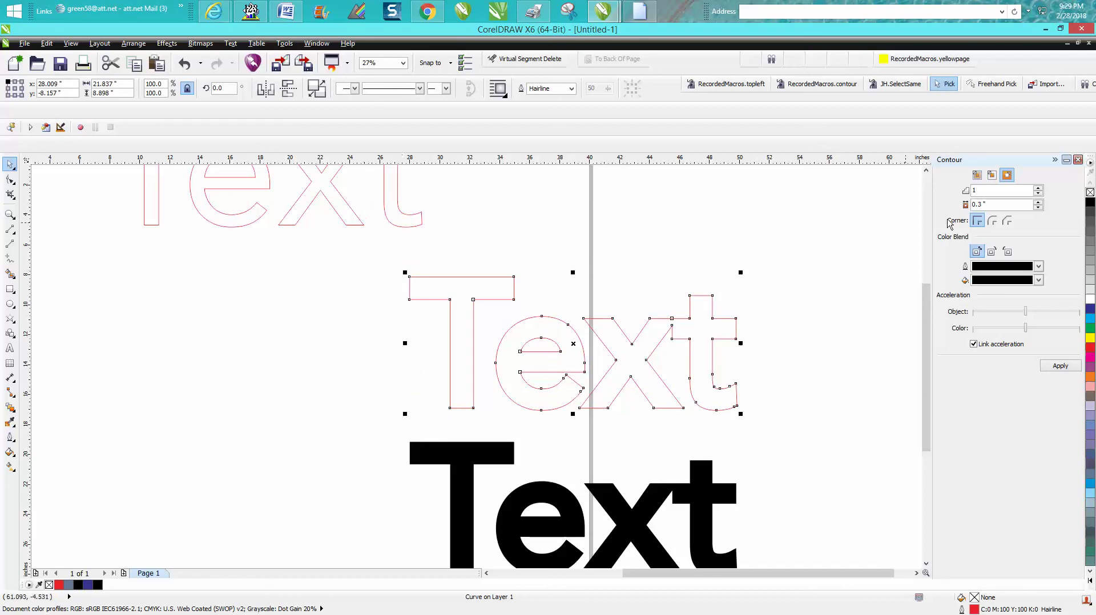
Step: Set the contour offset to 0.1" and apply the outside contour to the red outline Text
{"action": "left_click_drag", "start_coordinate": [966, 204], "coordinate": [947, 201]}
{"action": "type", "text": "."}
{"action": "key", "text": "BackSpace"}
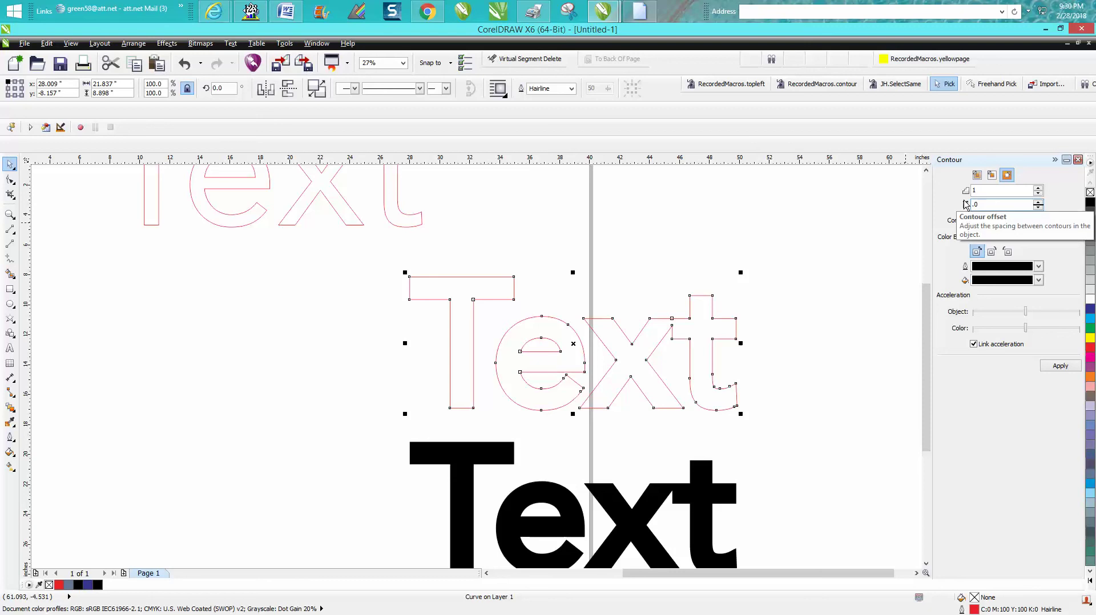
{"action": "key", "text": "BackSpace"}
{"action": "type", "text": "1"}
{"action": "left_click", "coordinate": [1060, 367]}
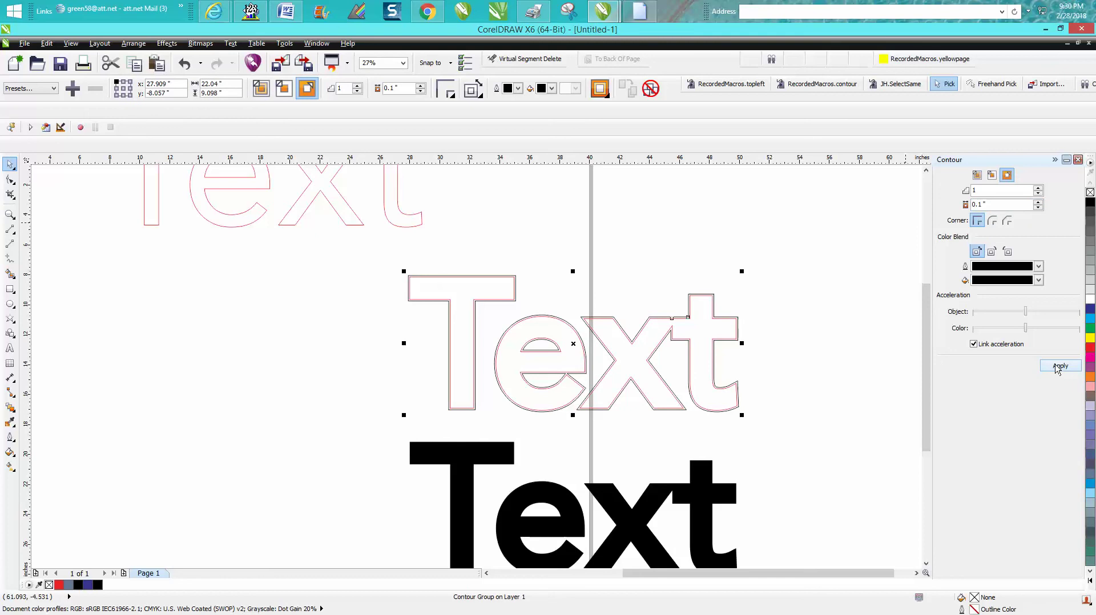
Step: Break the contour group apart and nudge the original outline Text to the left
{"action": "left_click", "coordinate": [143, 46]}
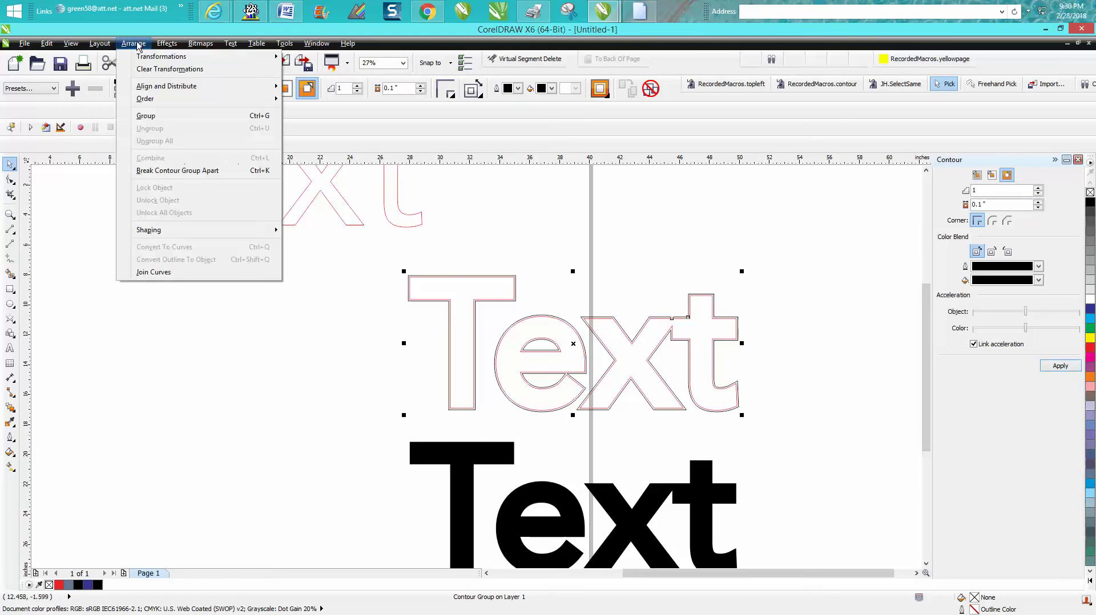
{"action": "left_click", "coordinate": [186, 172]}
{"action": "left_click", "coordinate": [471, 301]}
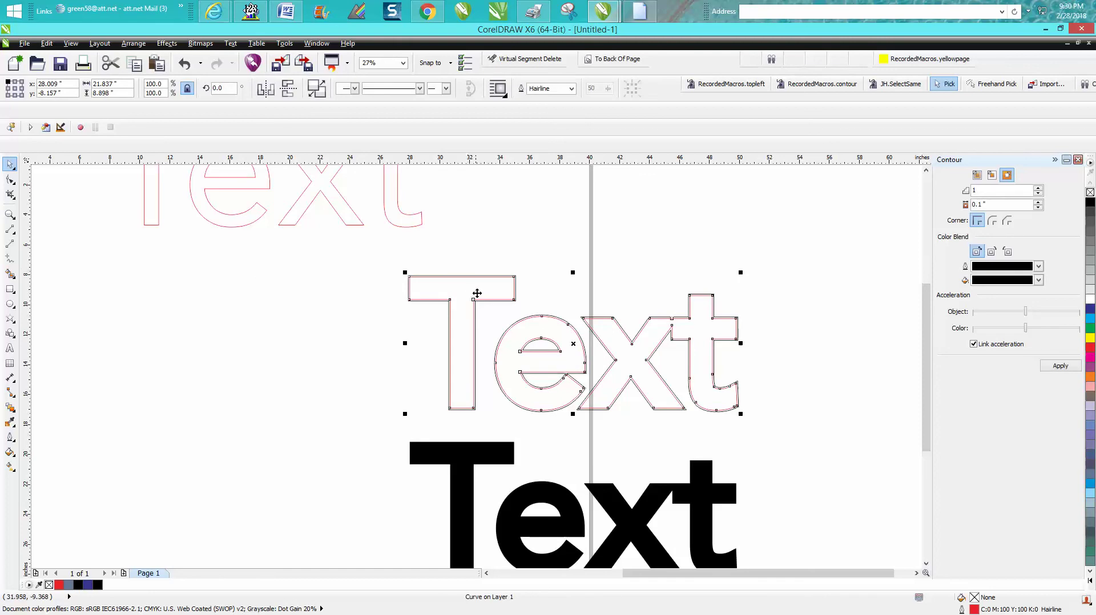
{"action": "key", "text": "Left"}
{"action": "key", "text": "Left"}
{"action": "key", "text": "Left"}
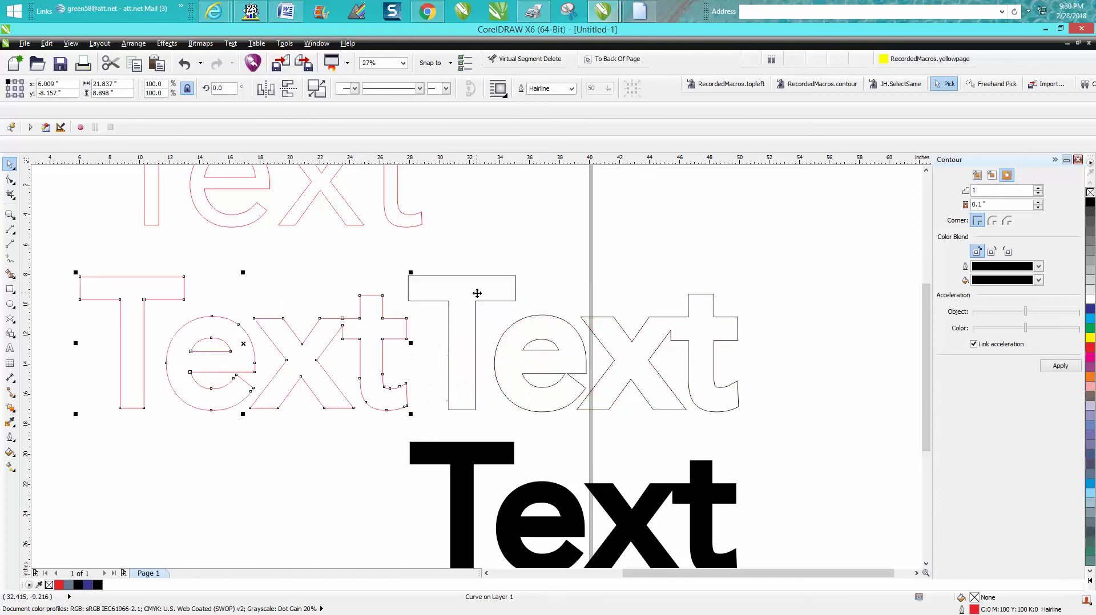
Step: Make the contour outline red and select all pieces of the solid black Text
{"action": "left_click", "coordinate": [446, 276]}
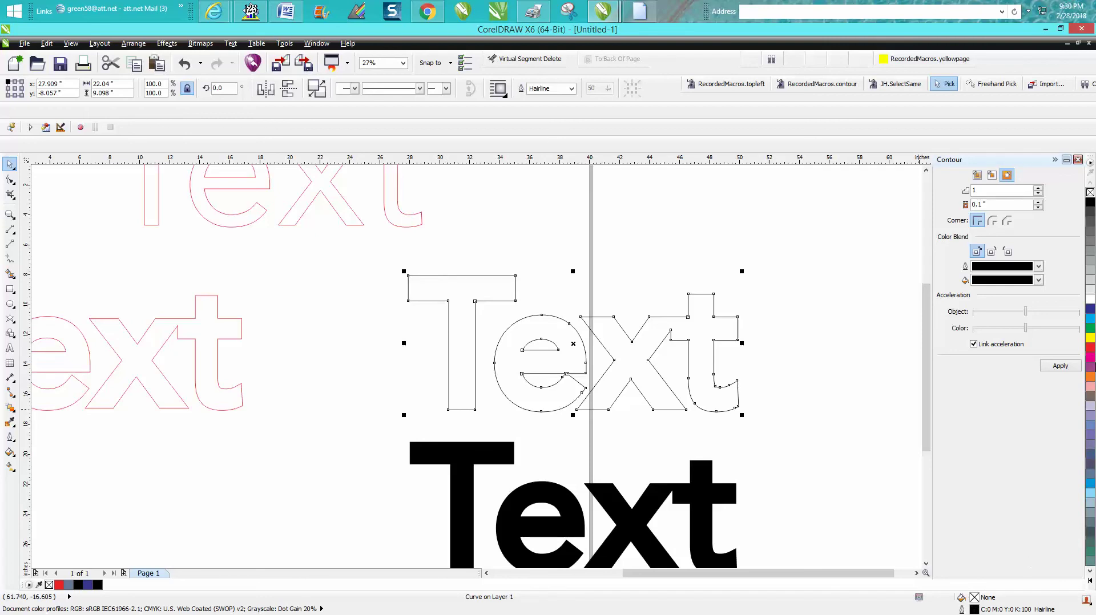
{"action": "right_click", "coordinate": [1091, 348]}
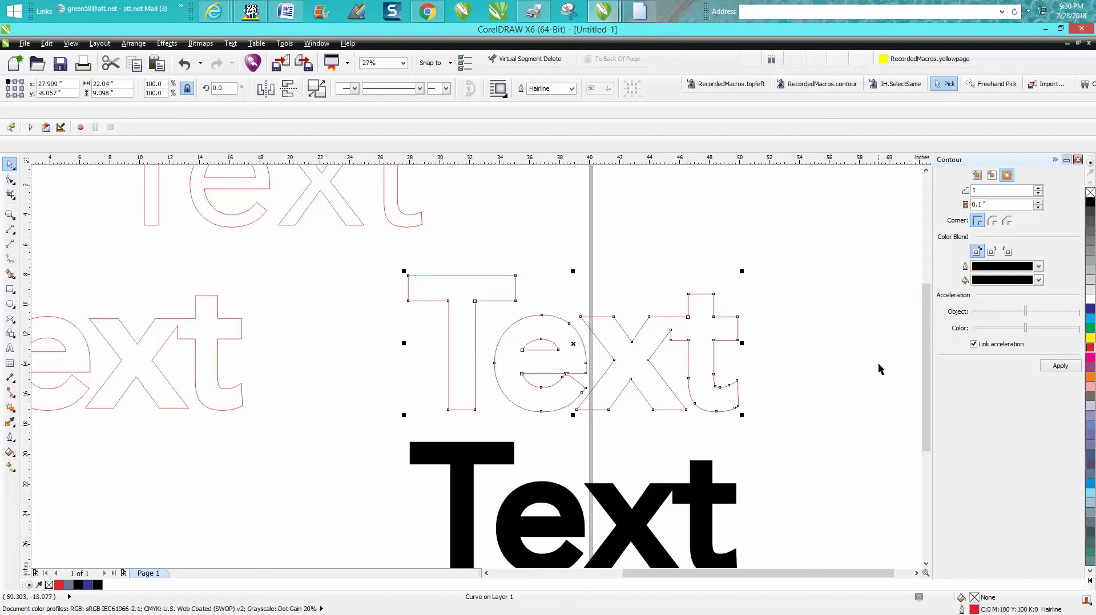
{"action": "left_click", "coordinate": [706, 494]}
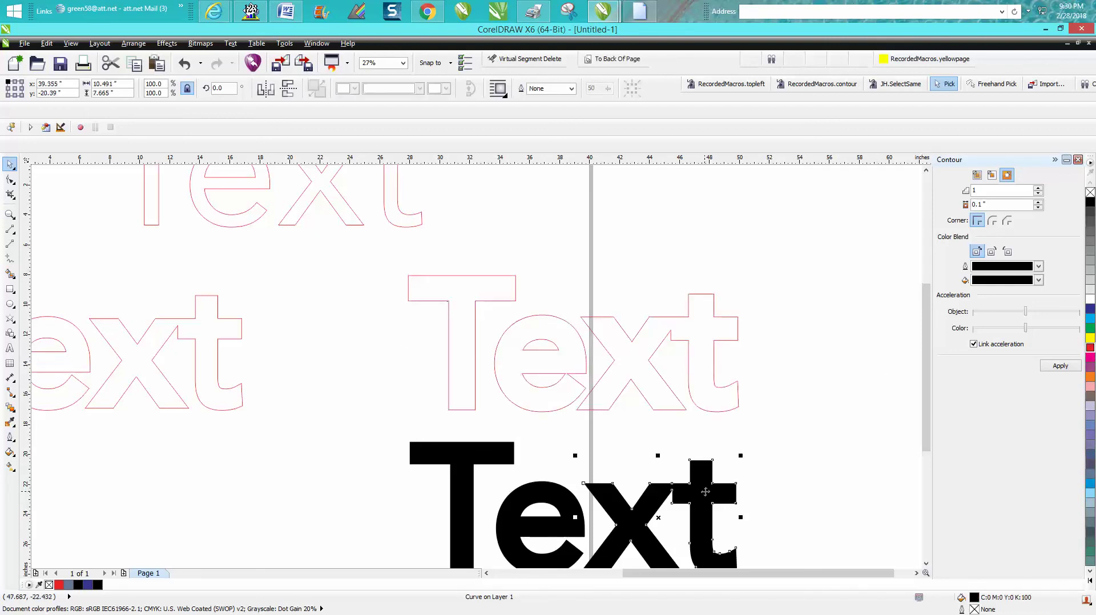
{"action": "scroll", "coordinate": [706, 494], "scroll_direction": "down", "scroll_amount": 3}
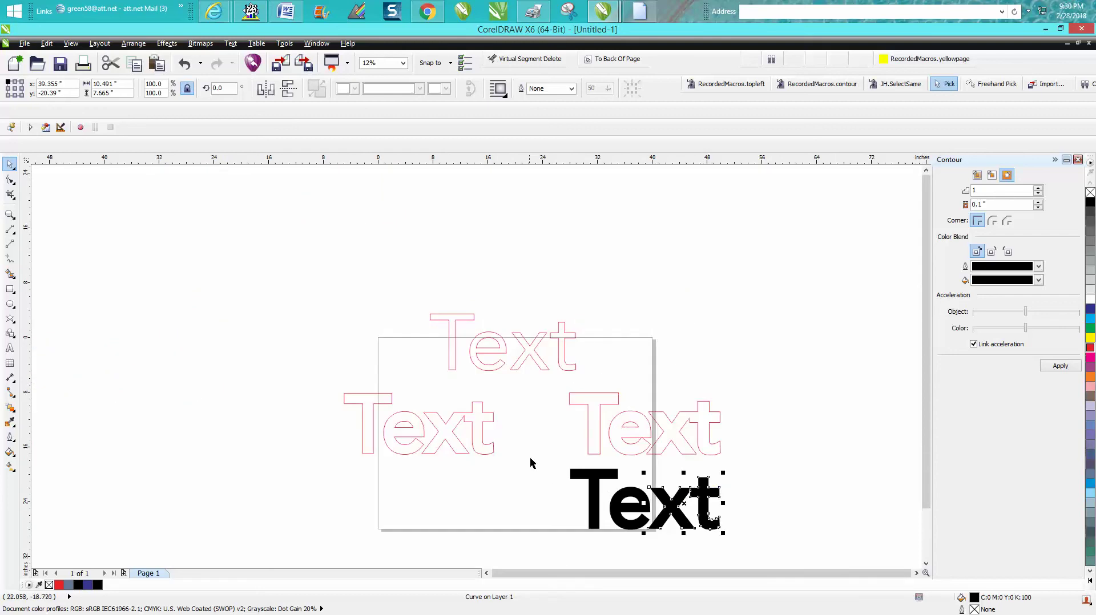
{"action": "left_click_drag", "start_coordinate": [532, 458], "coordinate": [780, 526]}
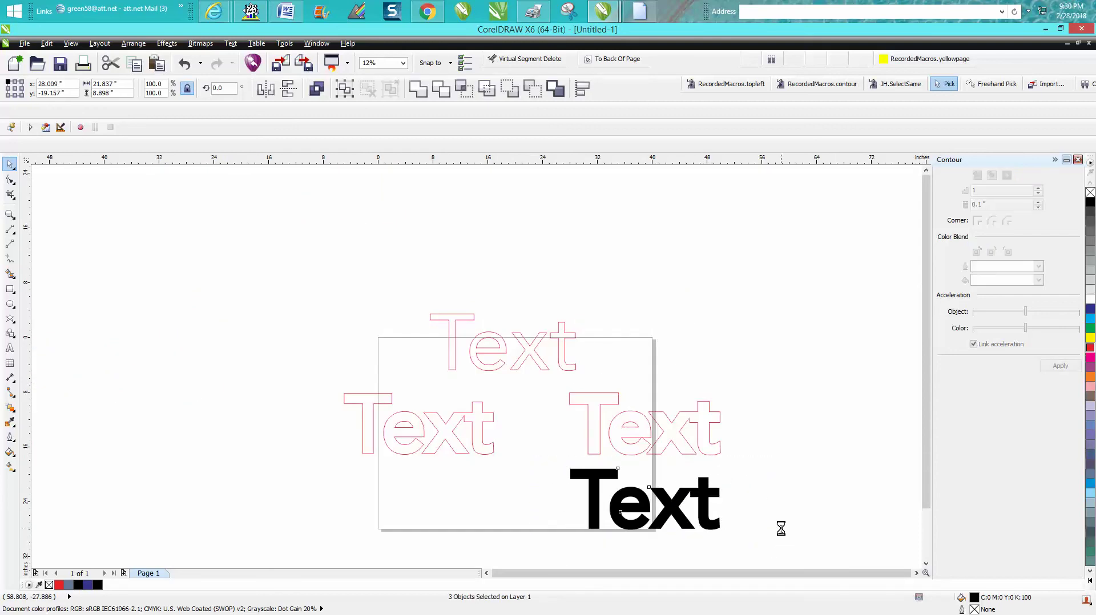
{"action": "left_click", "coordinate": [11, 216]}
{"action": "left_click_drag", "start_coordinate": [559, 387], "coordinate": [775, 481]}
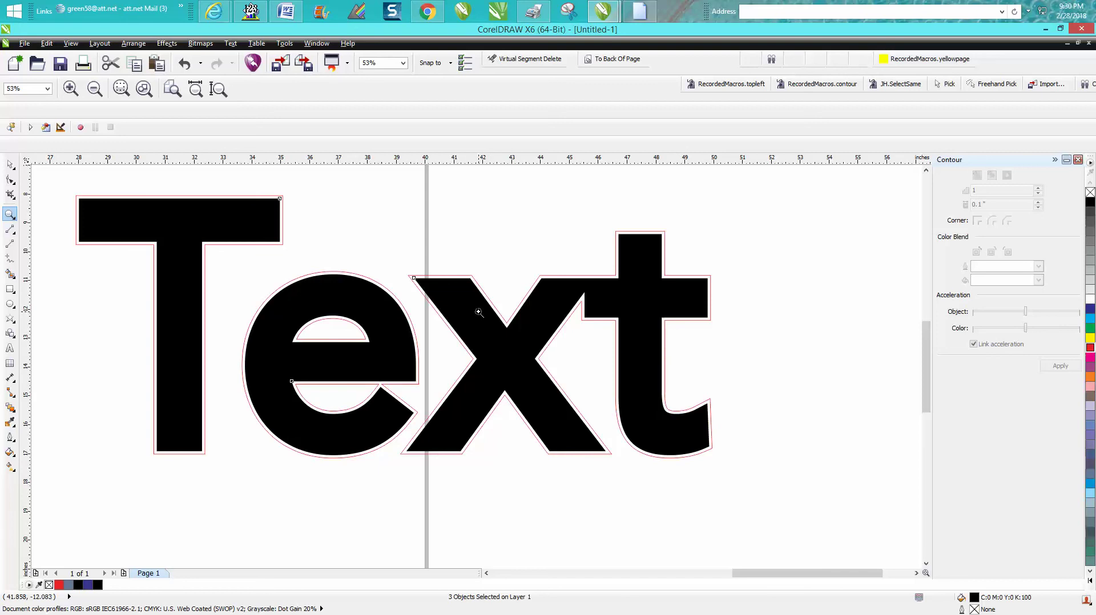
{"action": "right_click", "coordinate": [443, 348]}
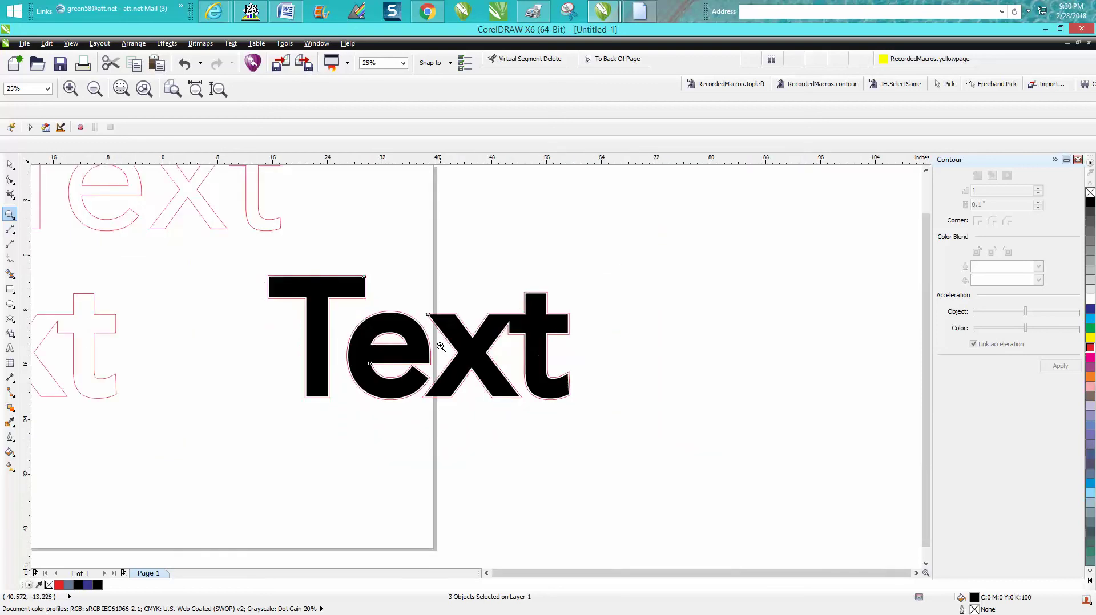